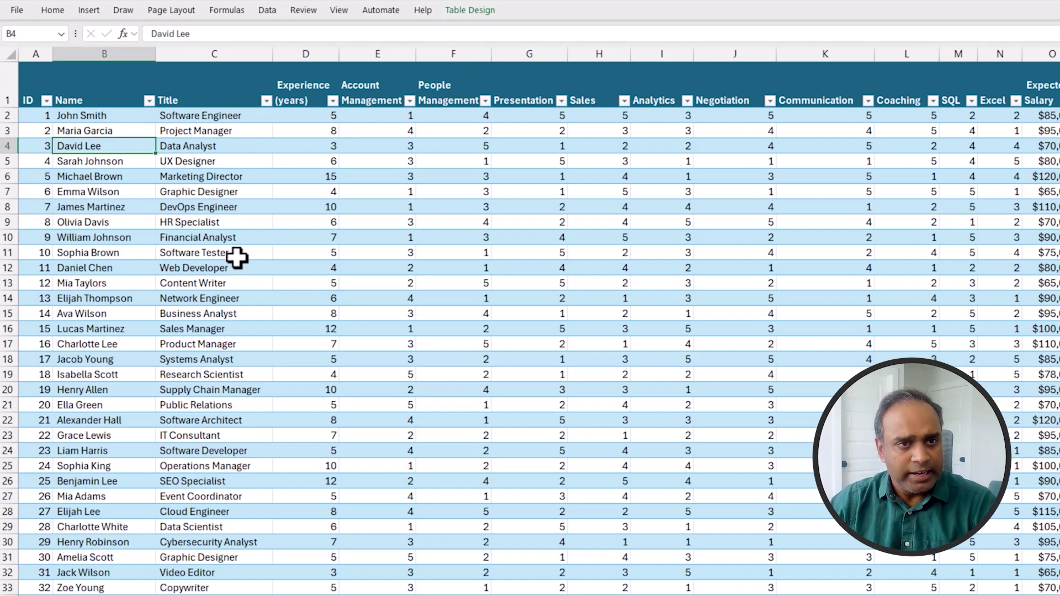
Step: Select the block of candidate skill ratings on the Candidates sheet
drag(364, 115, 981, 360)
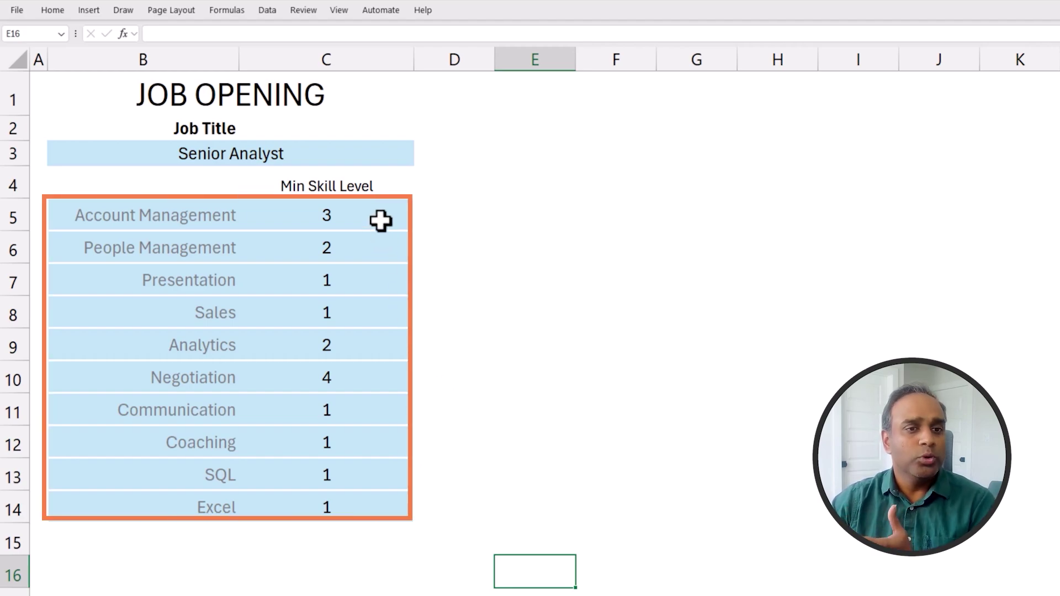
Step: Check the Min Skill Level values in C6 and C5, then return to the Candidates sheet
click(383, 248)
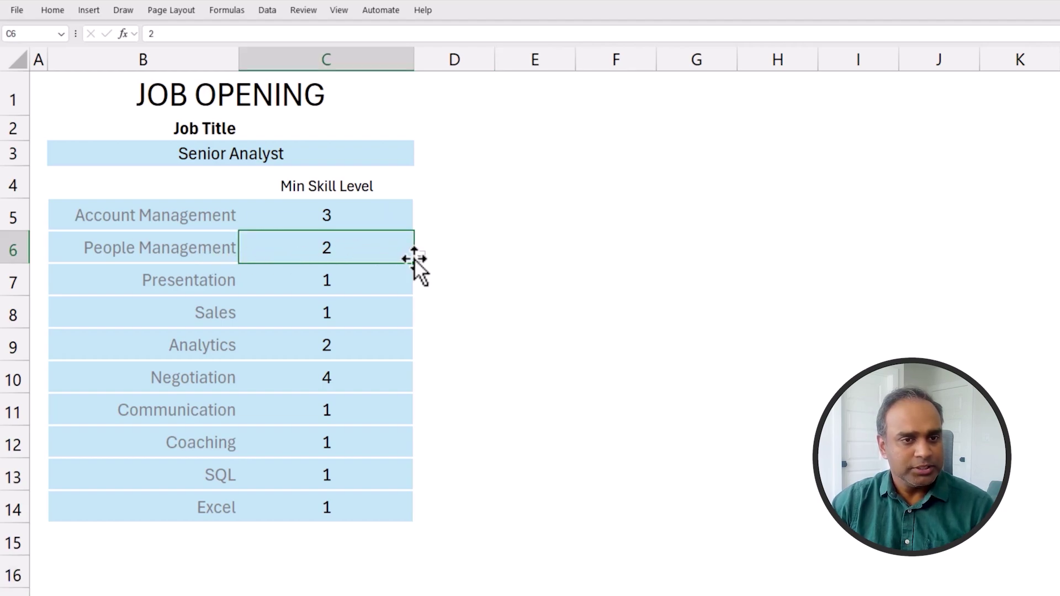
click(395, 224)
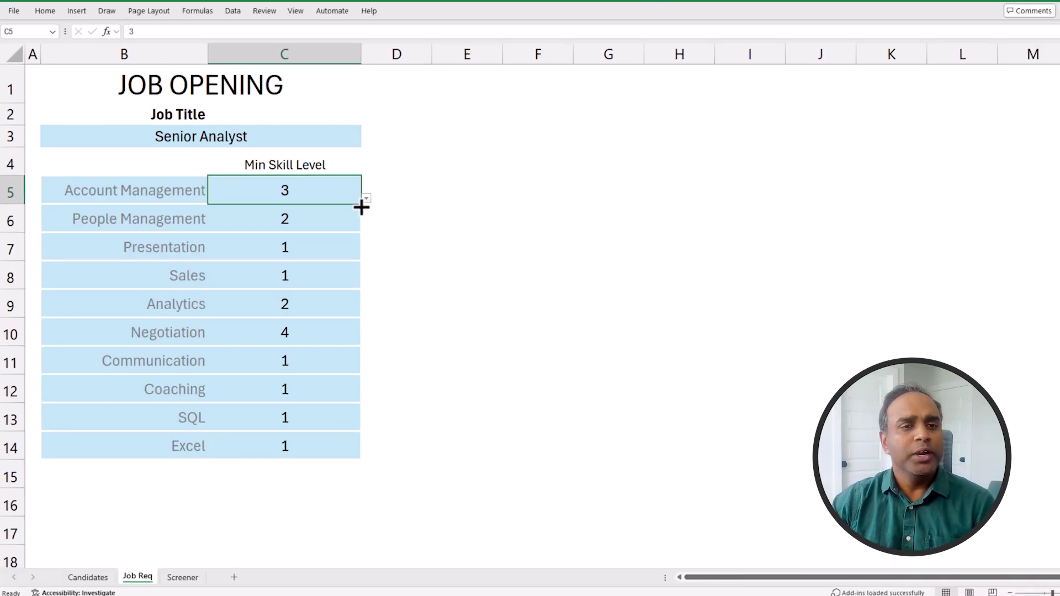
click(93, 577)
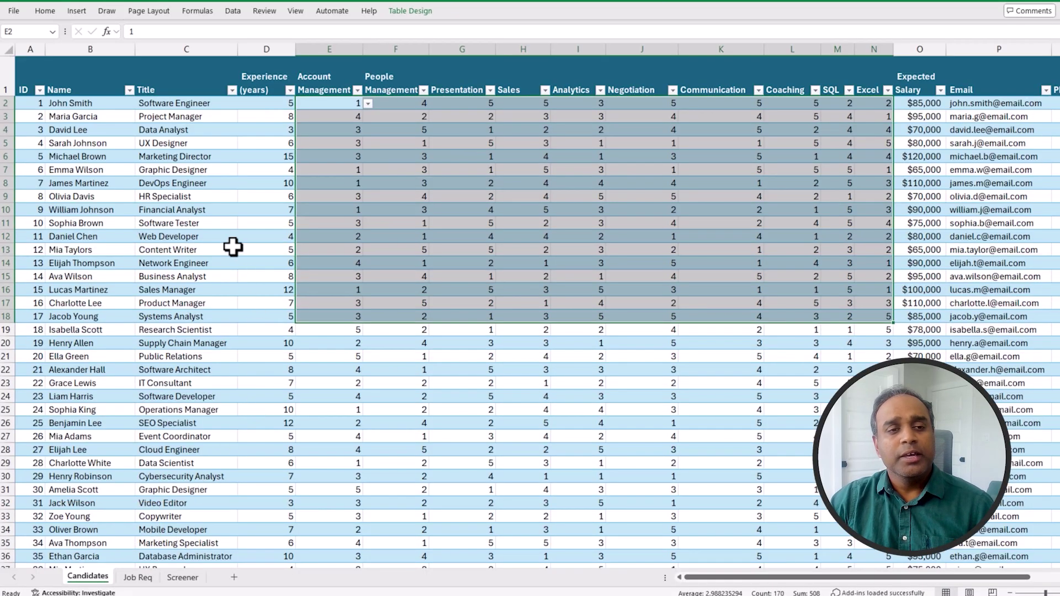
click(227, 221)
drag(41, 103, 919, 396)
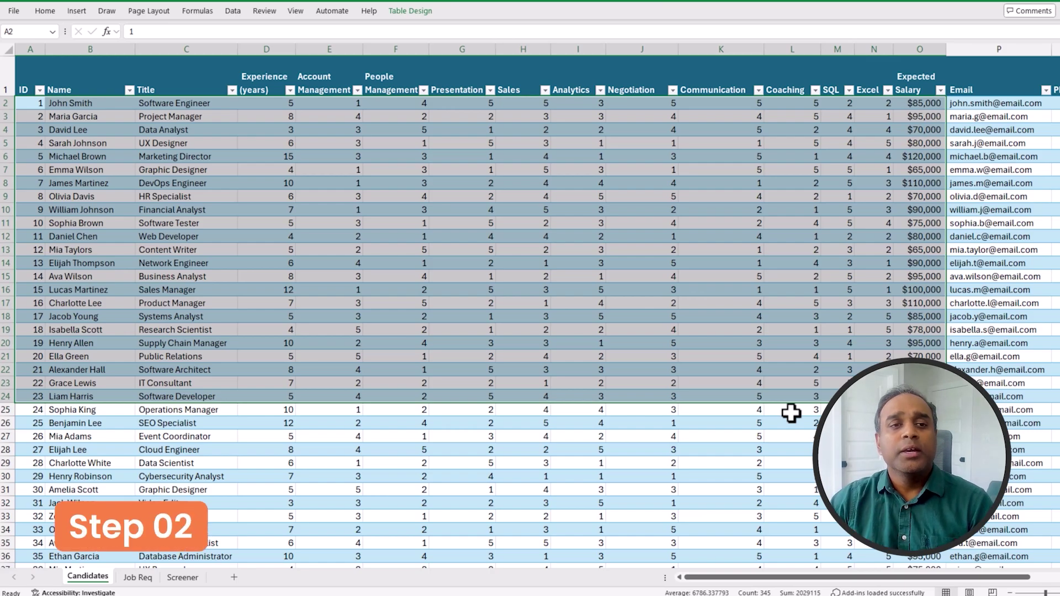
click(356, 157)
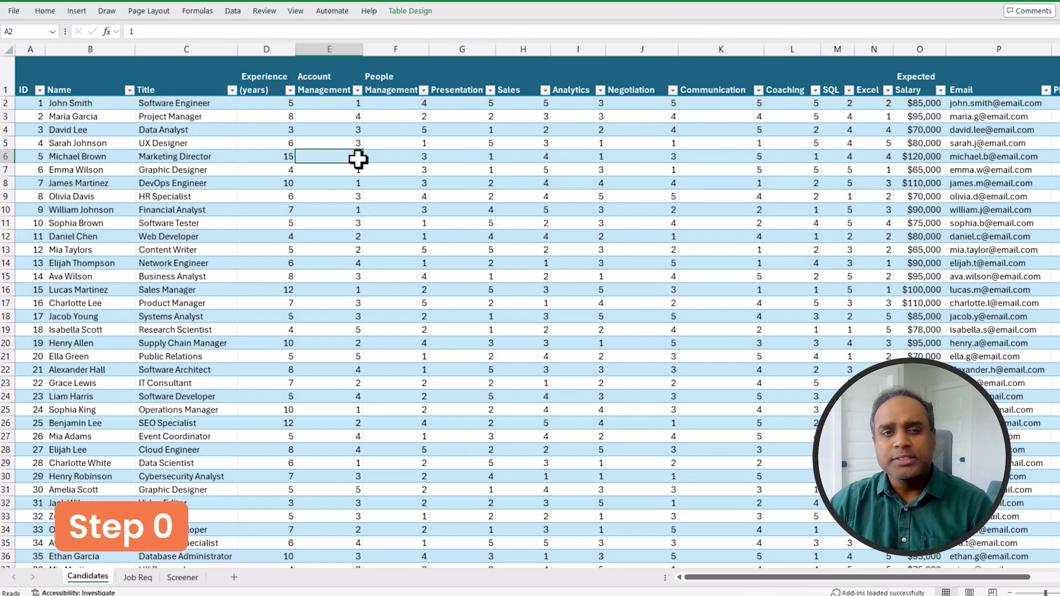
click(331, 102)
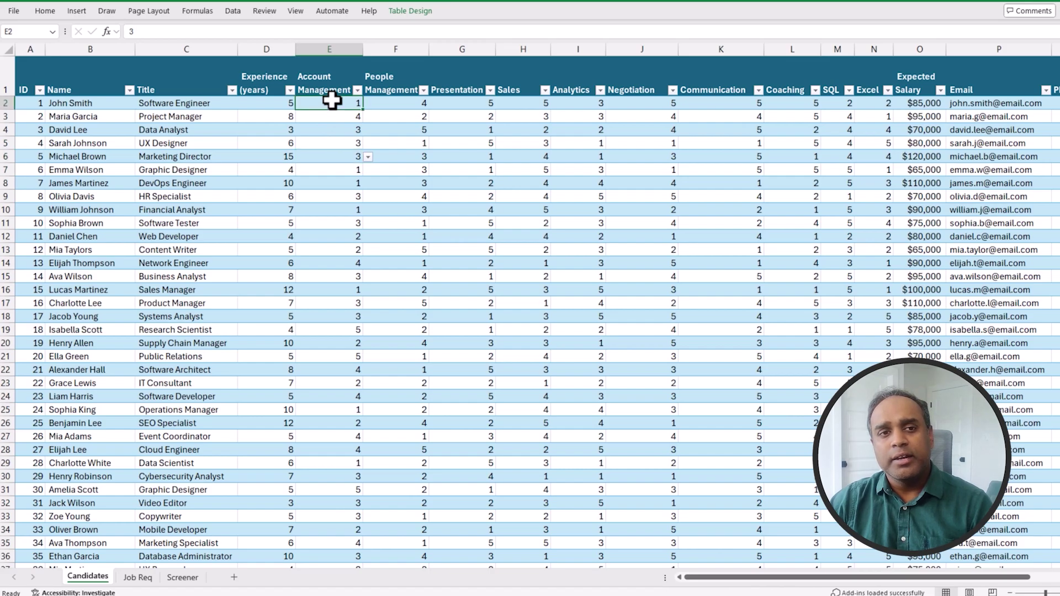
drag(331, 101, 873, 368)
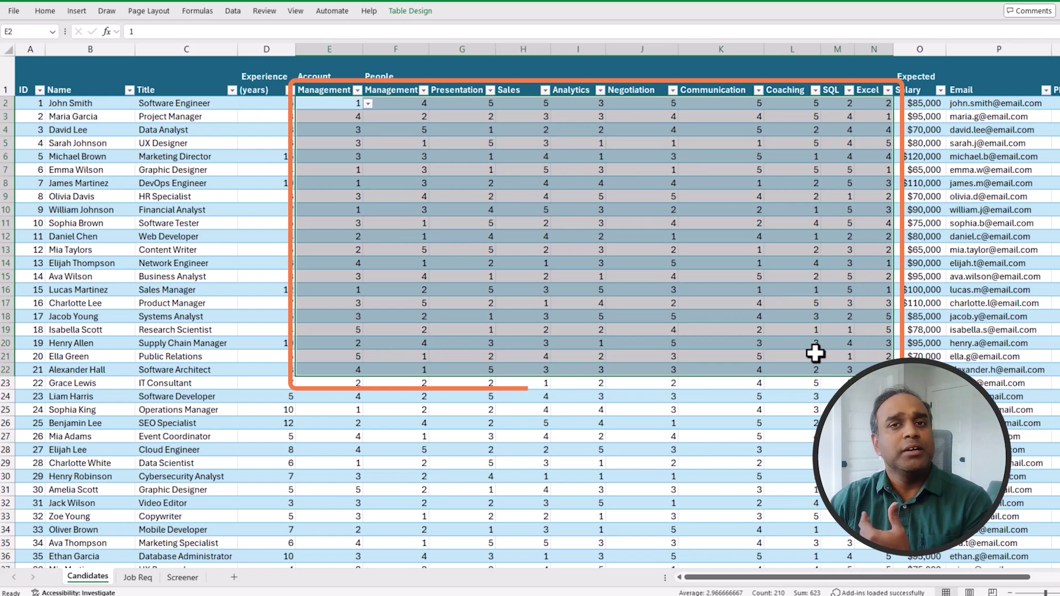
click(367, 102)
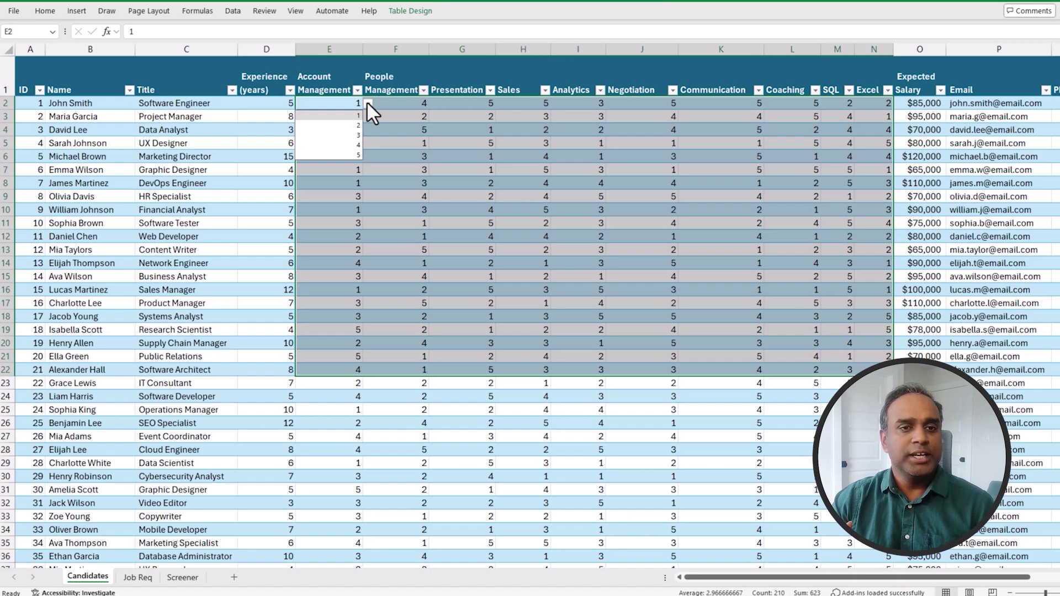
Step: Review the SCORE formula in S2, highlighting its SUM of skill ratings, leaving it unchanged
click(679, 114)
ctrl+scroll(679, 115, down, 2)
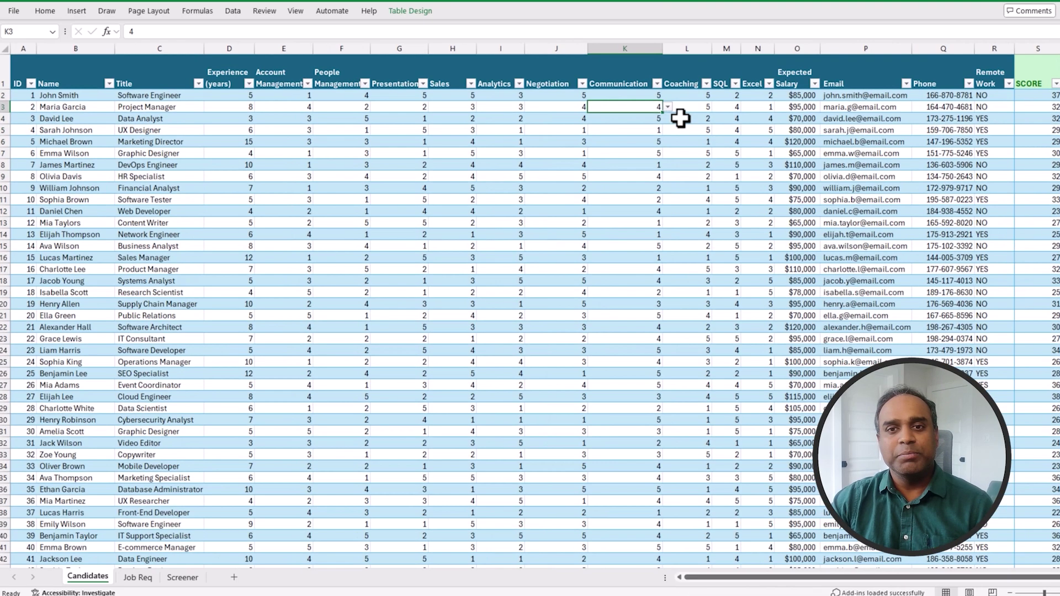
click(1054, 96)
drag(330, 31, 124, 29)
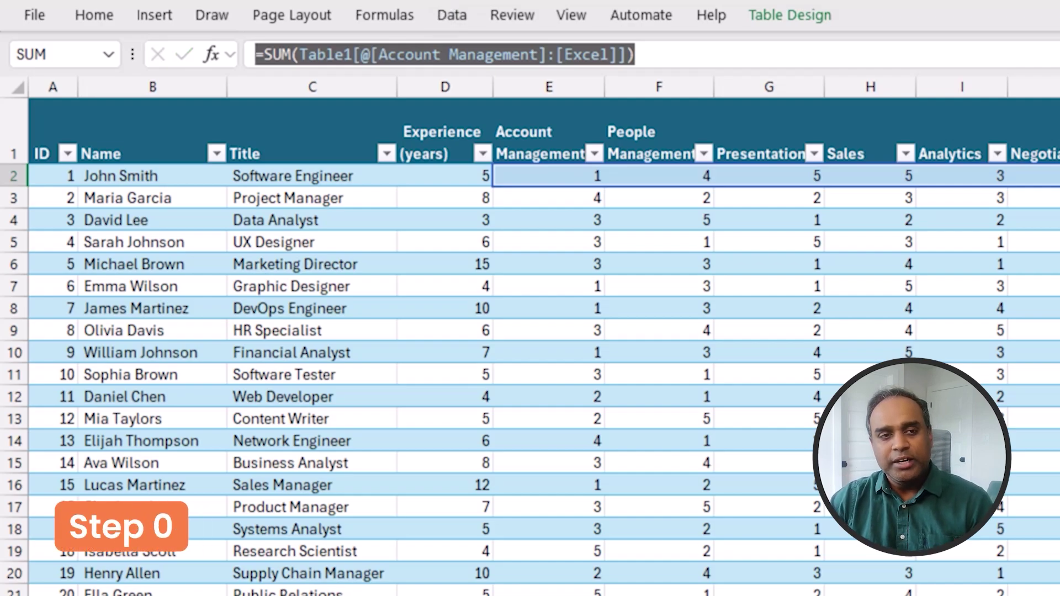
key(Escape)
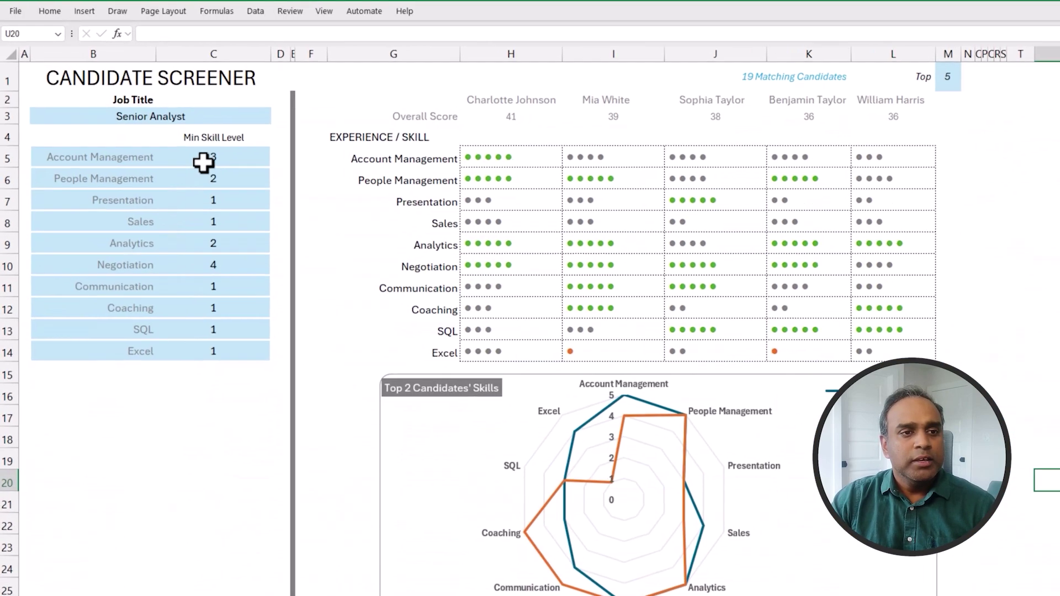
drag(375, 268, 409, 595)
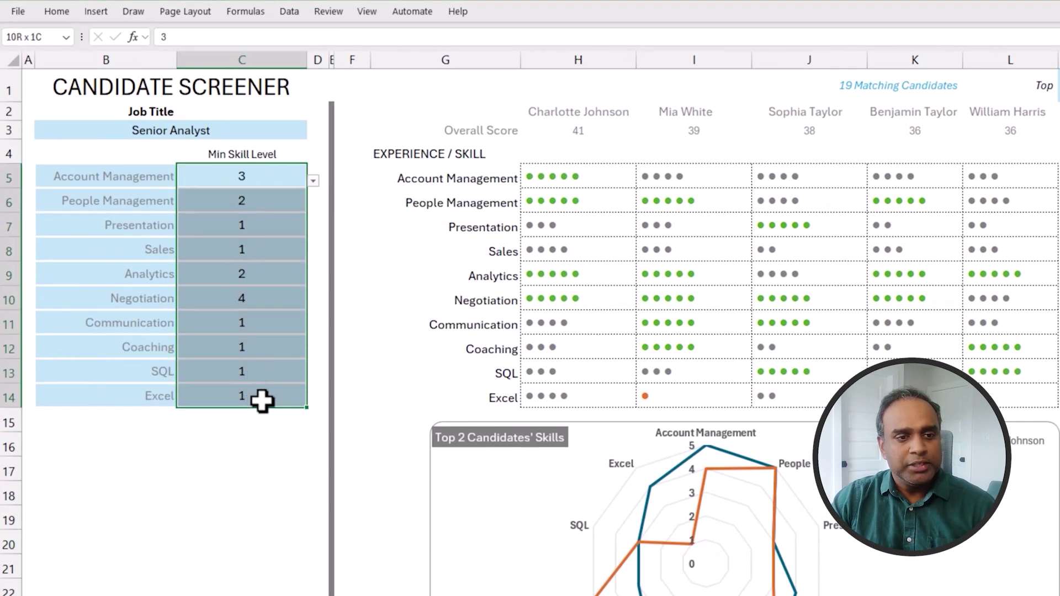
click(226, 127)
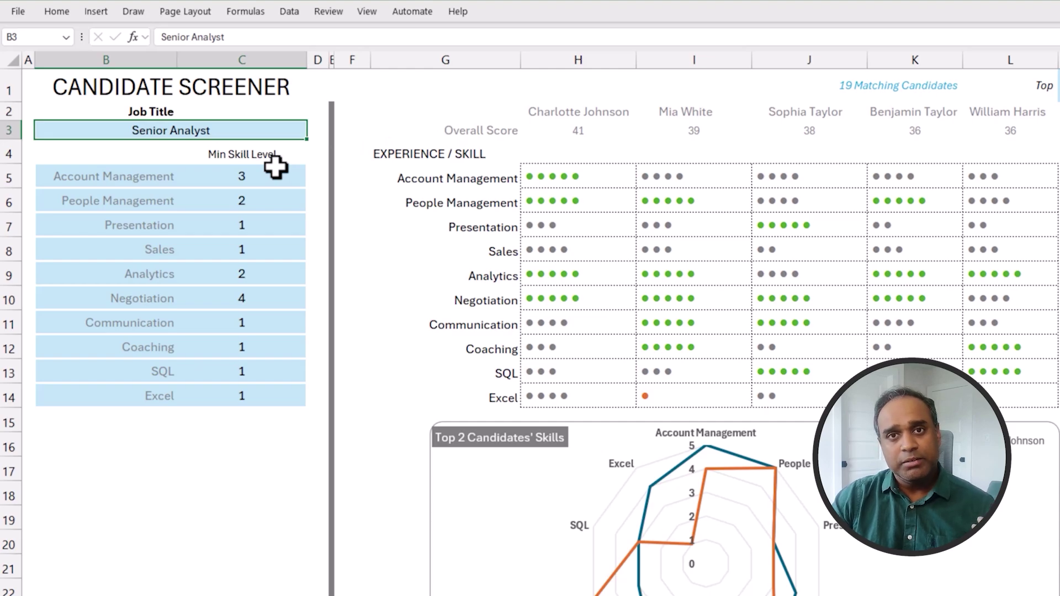
drag(276, 175, 263, 396)
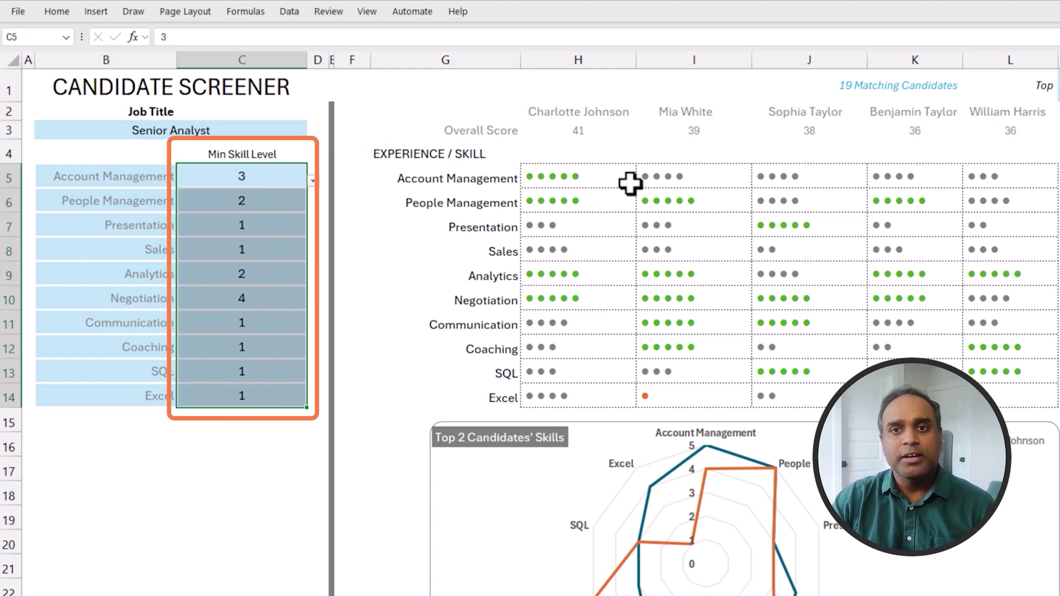
click(941, 85)
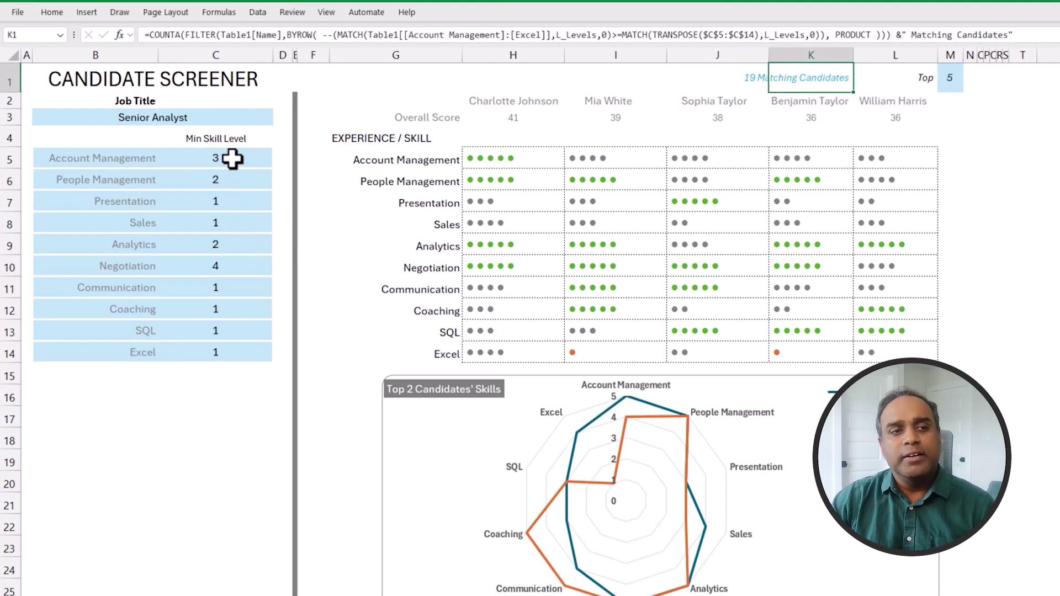
click(232, 159)
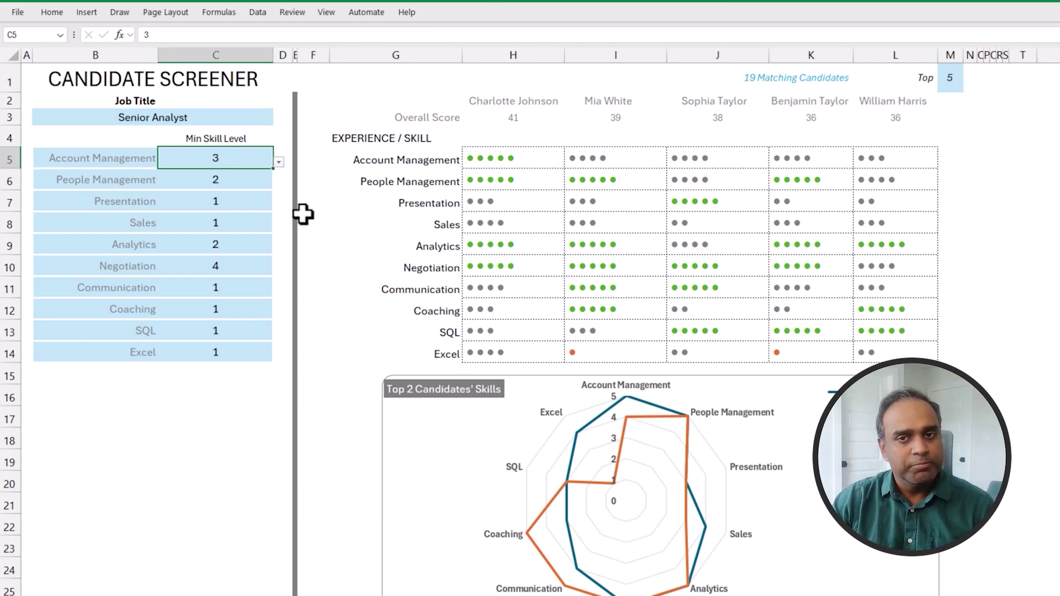
click(831, 73)
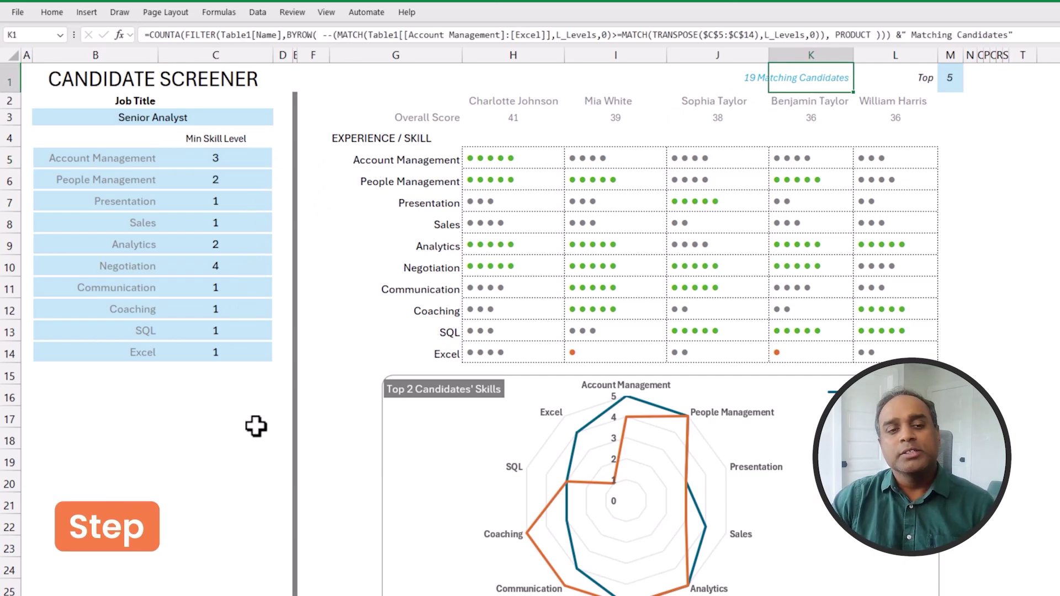
click(520, 101)
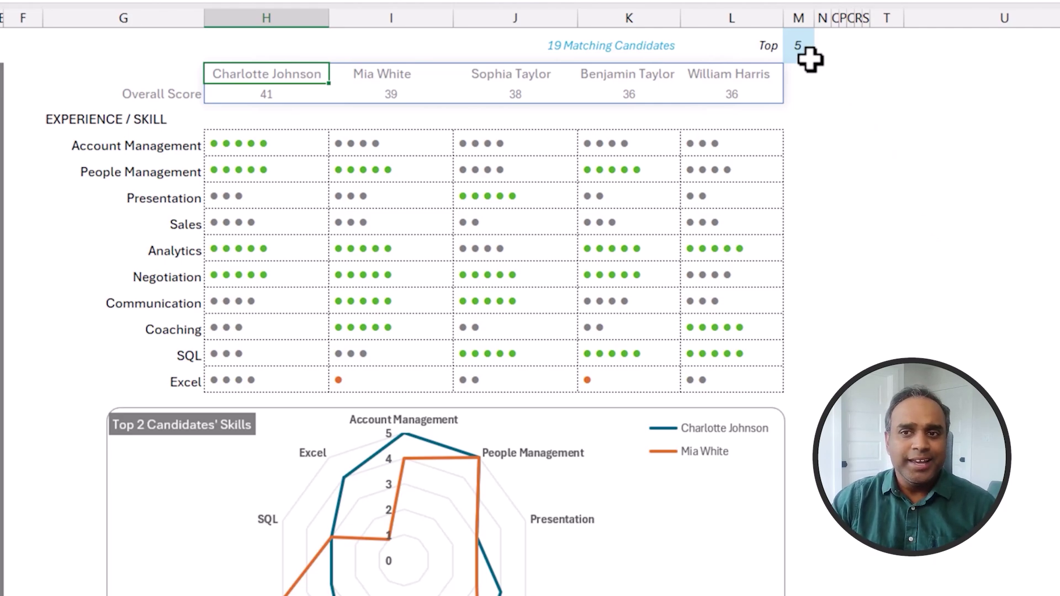
click(807, 54)
text(3)
key(ctrl+Return)
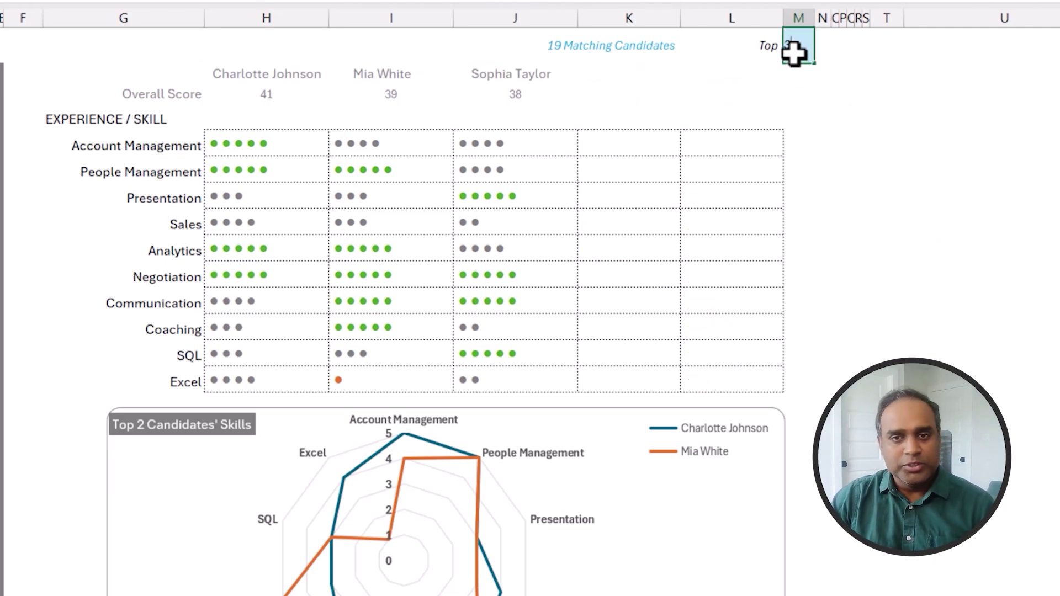
text(5)
key(Return)
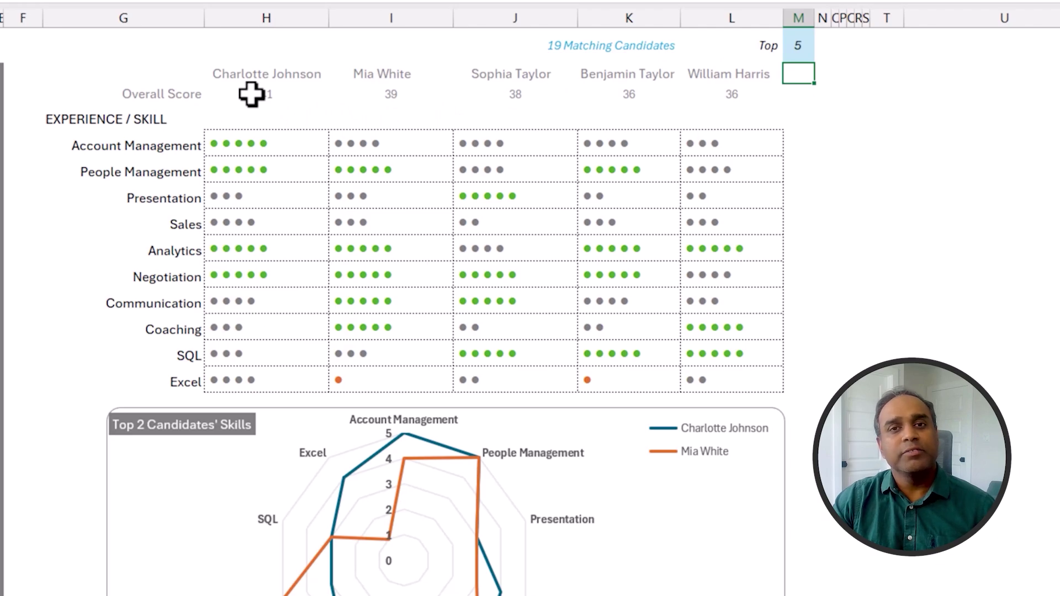
click(253, 95)
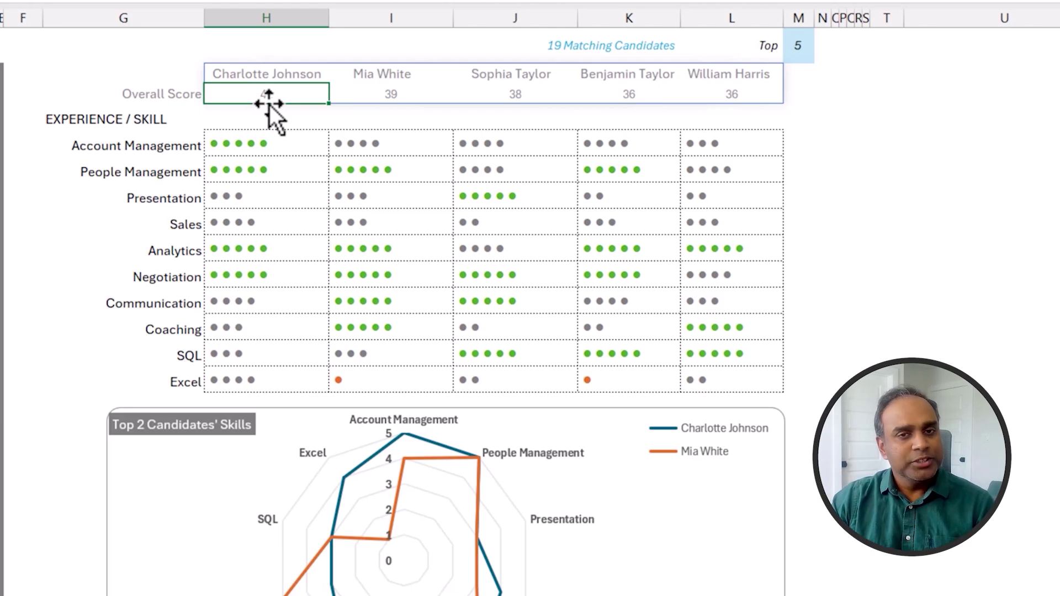
drag(260, 143, 706, 375)
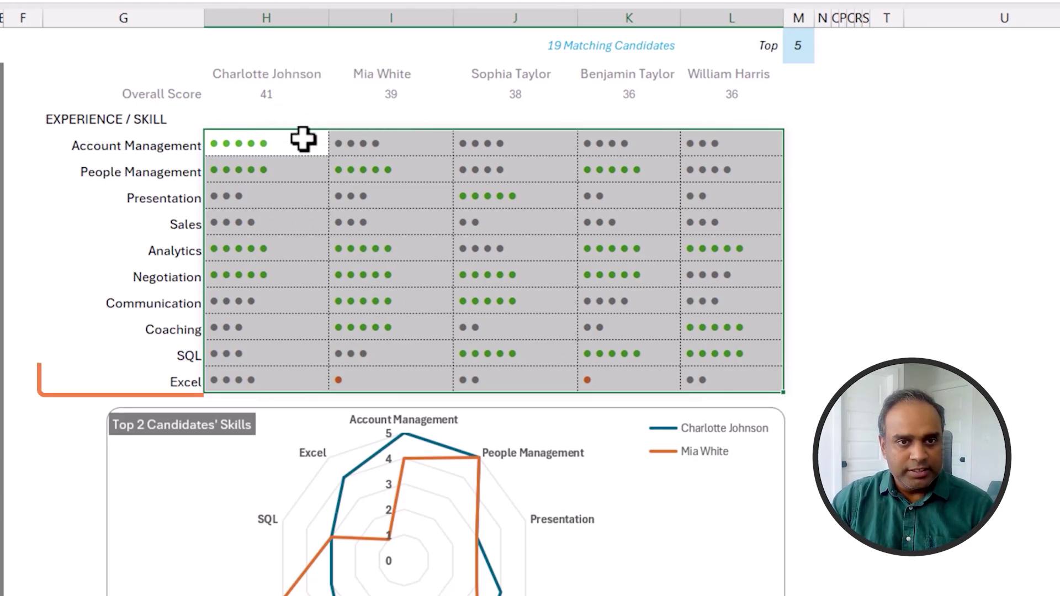
drag(173, 150, 181, 365)
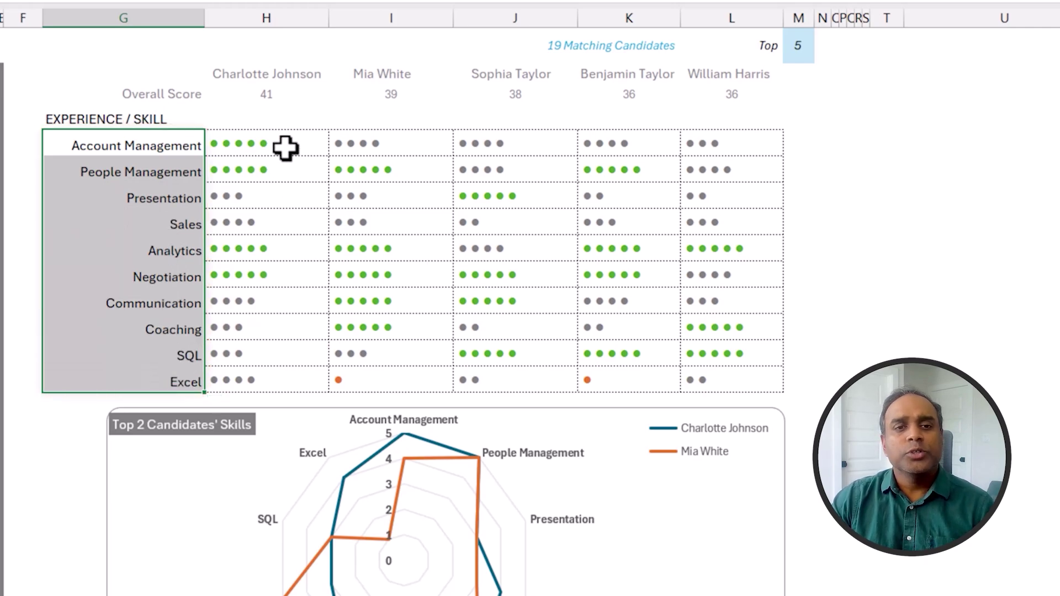
click(284, 146)
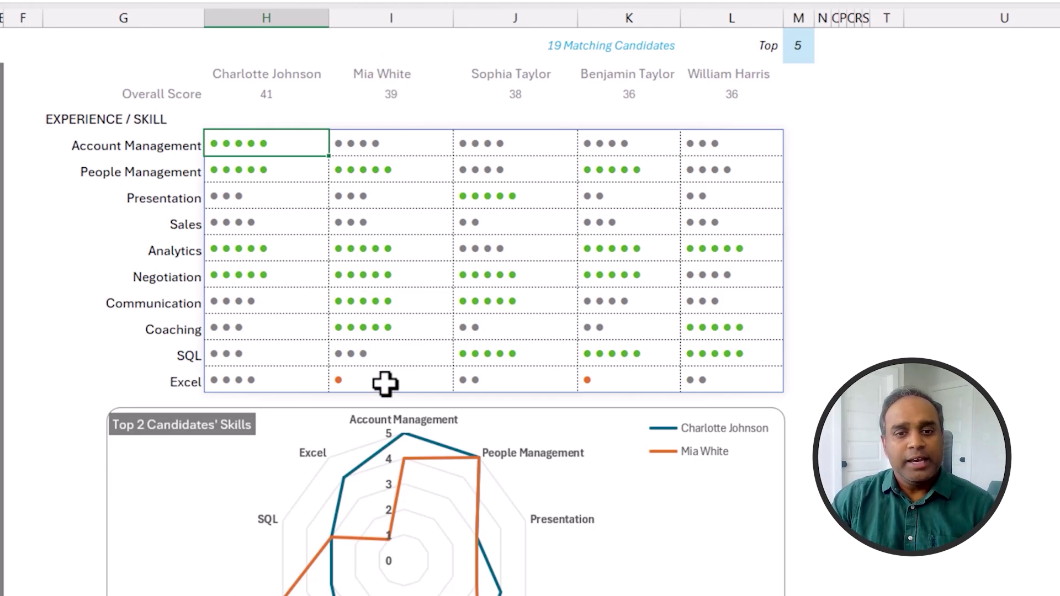
click(385, 384)
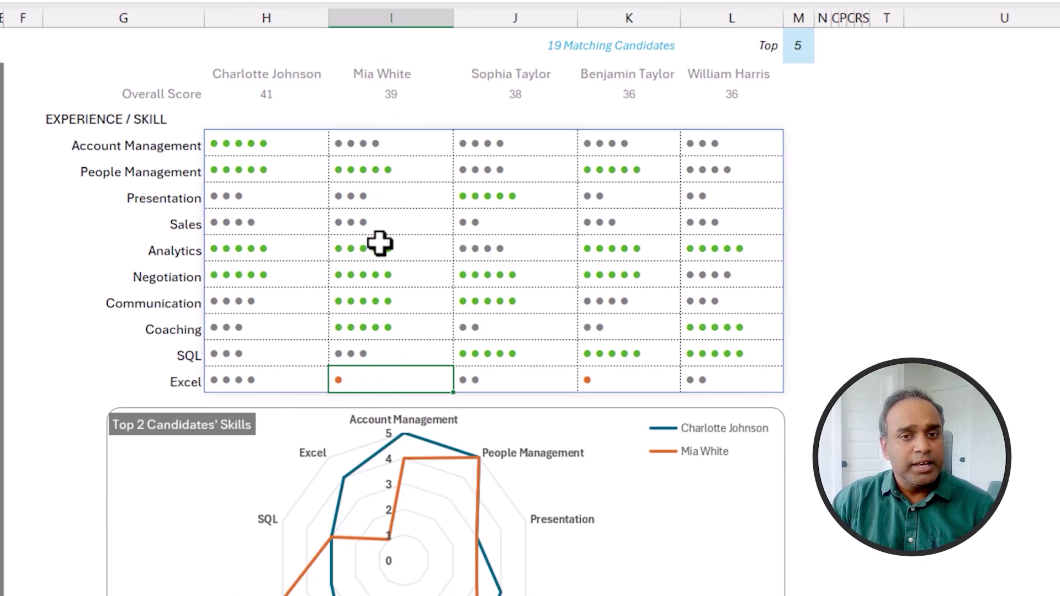
drag(381, 244, 385, 323)
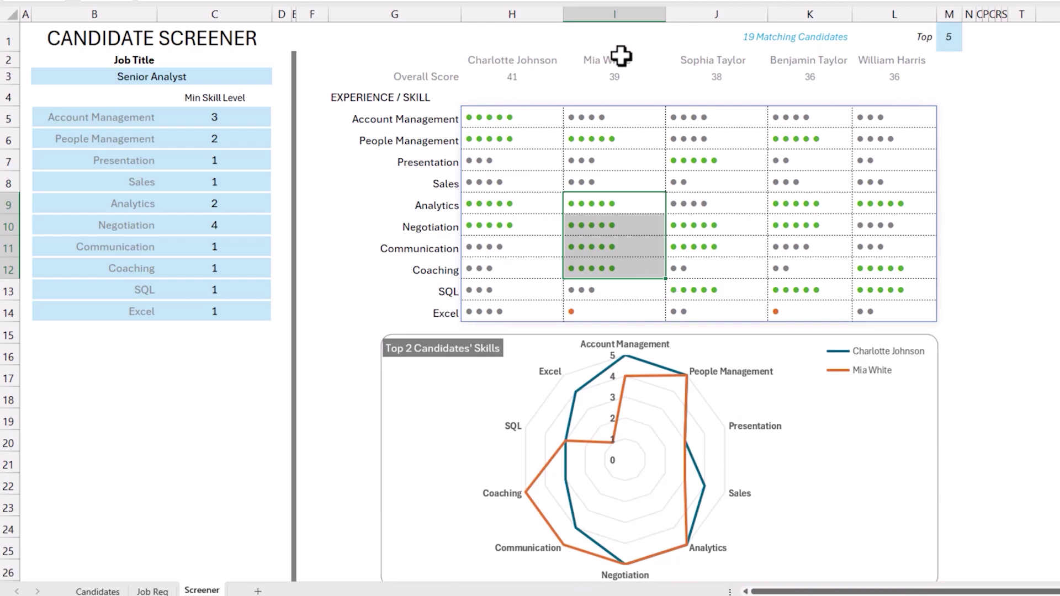
mouse_move(689, 450)
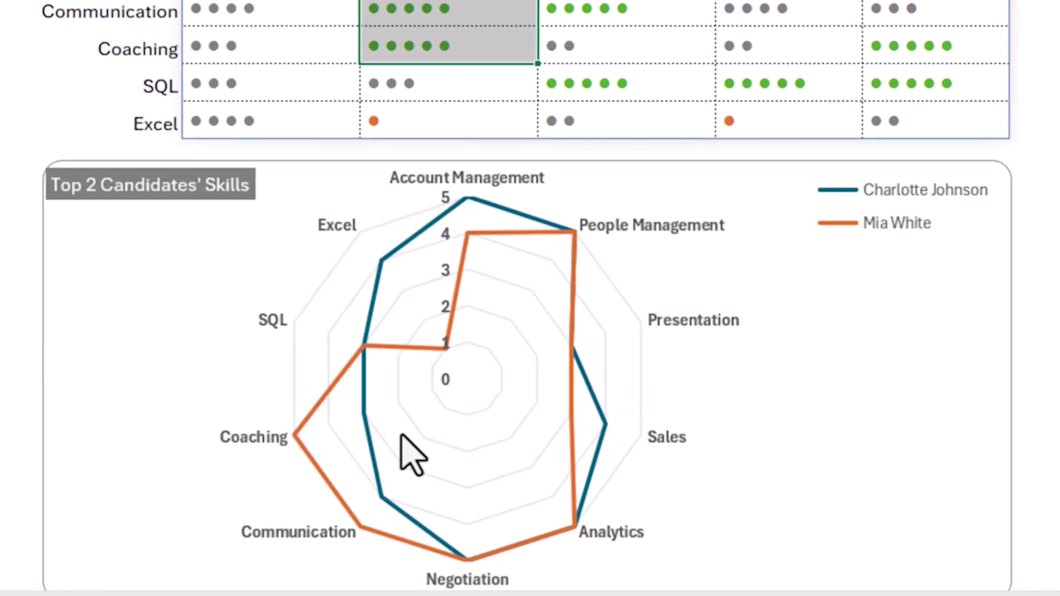
mouse_move(297, 450)
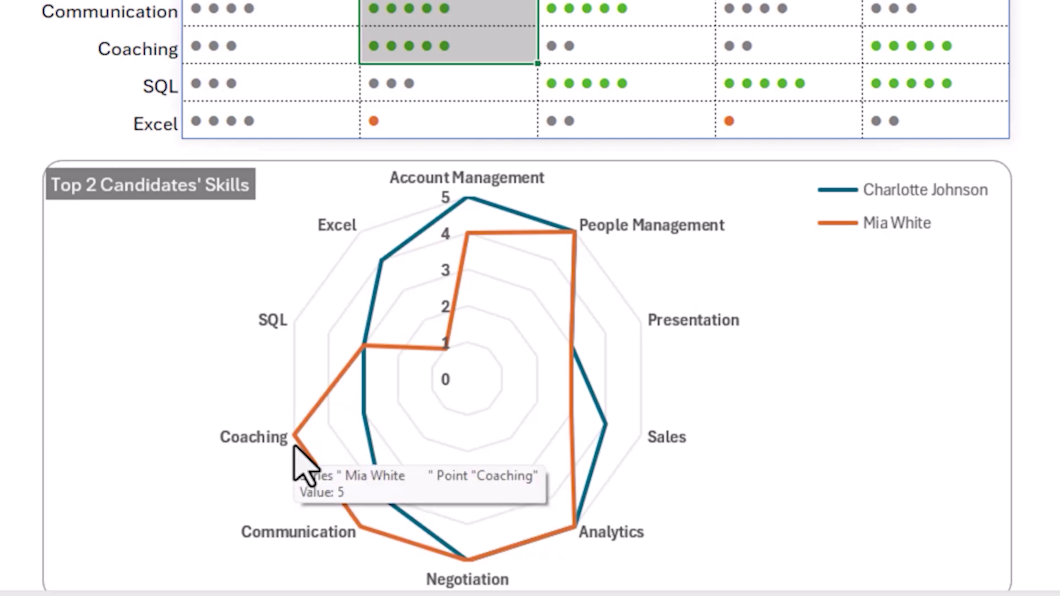